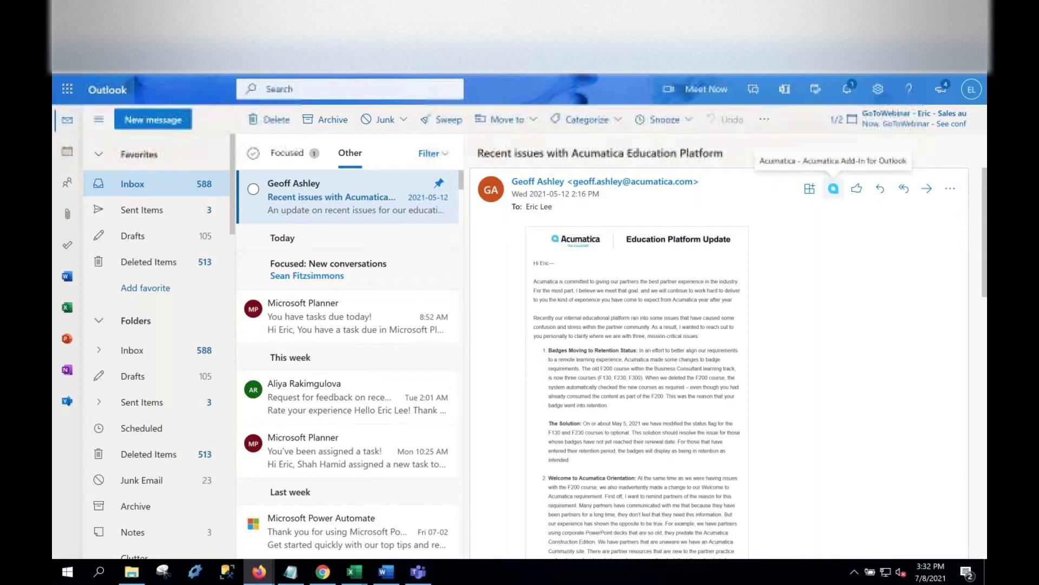
Sign in to the Acumatica add-in with the saved login and start a new lead for the sender.
left_click(835, 198)
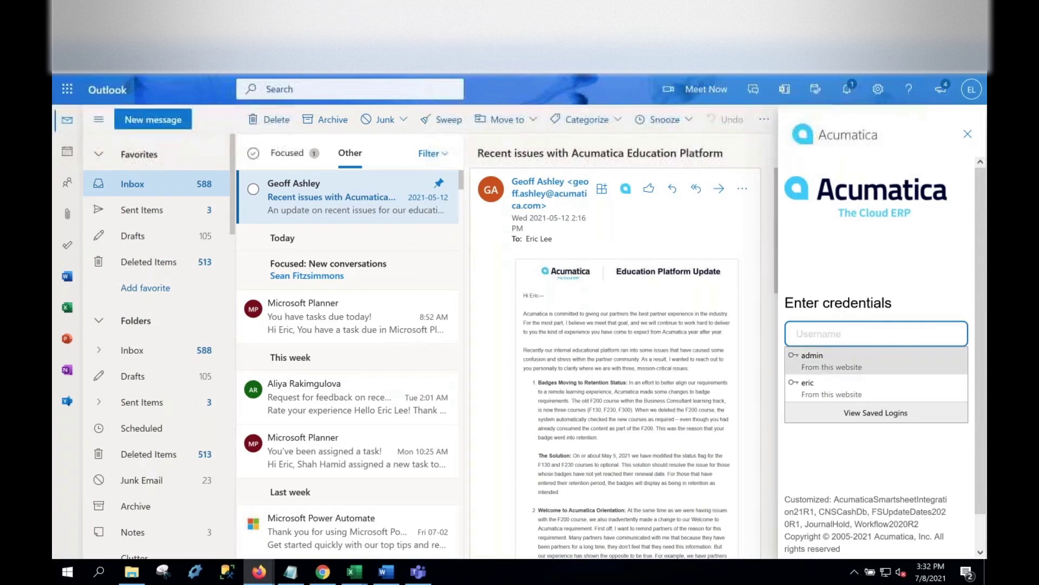
left_click(825, 358)
left_click(825, 415)
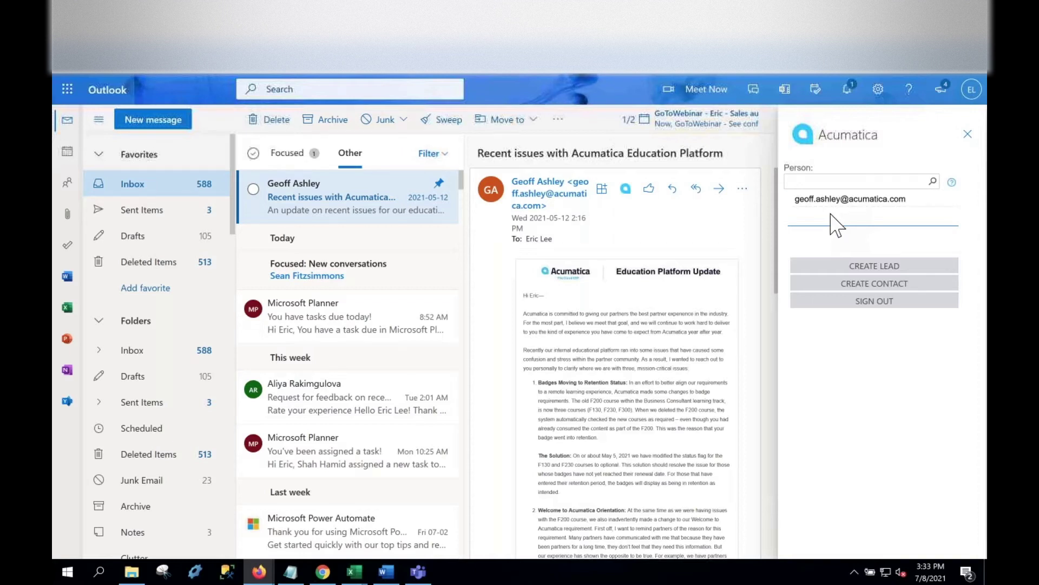
left_click(842, 266)
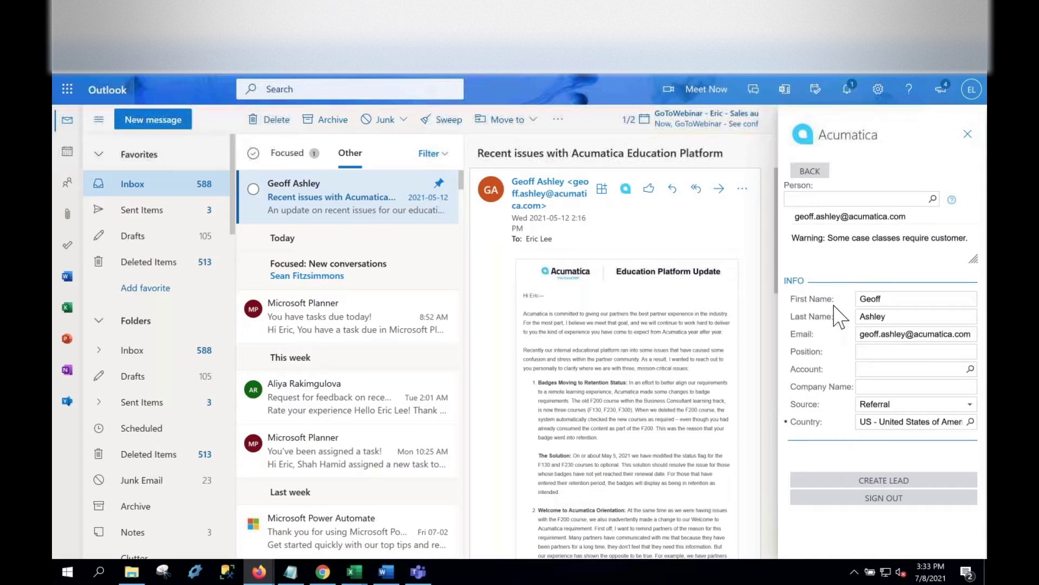
Copy the job title from the email signature into the lead's Position field.
scroll(626, 465, "down", 15)
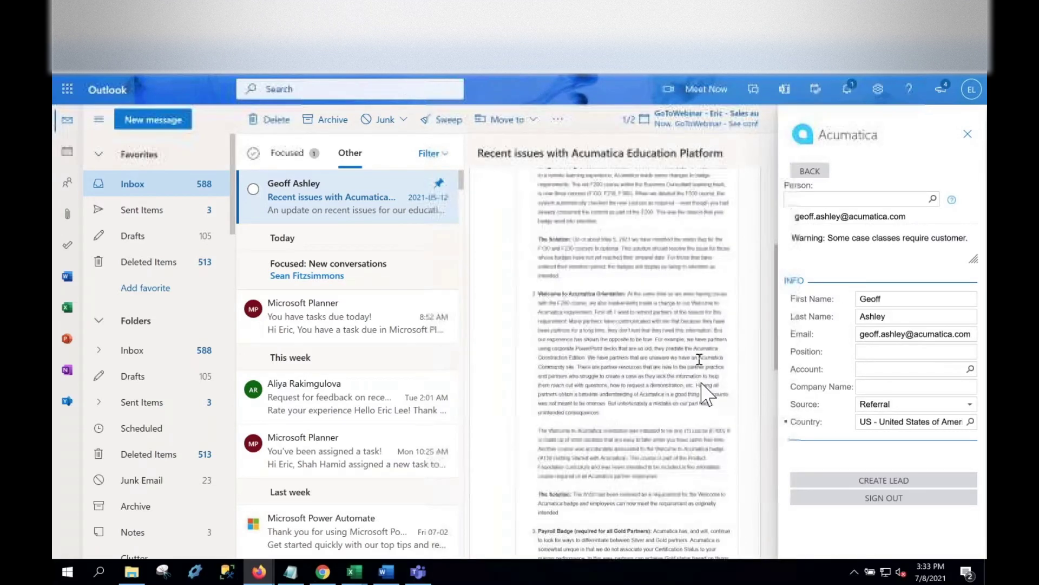
scroll(627, 464, "down", 2)
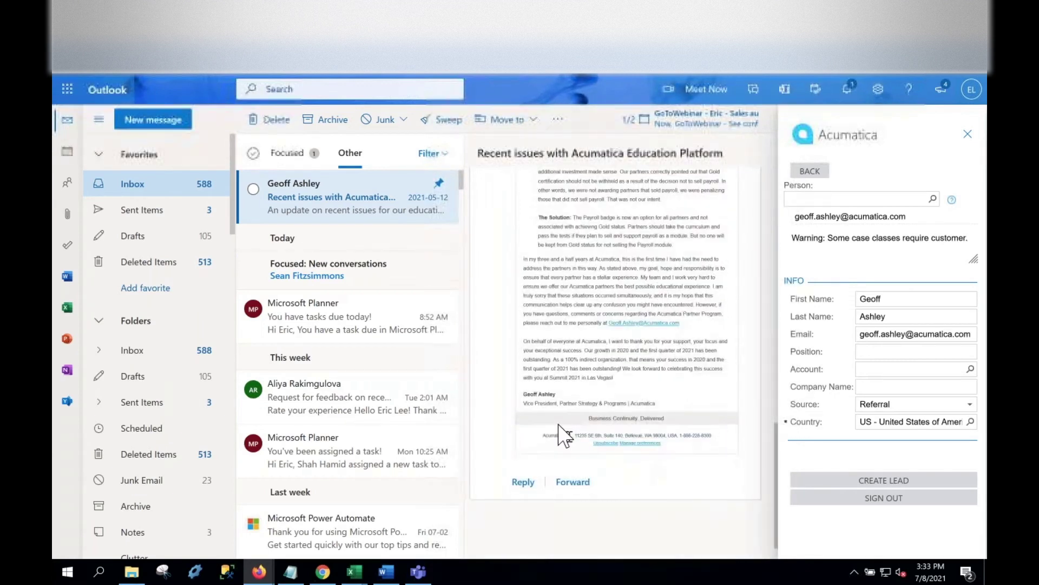
left_click_drag(523, 404, 629, 403)
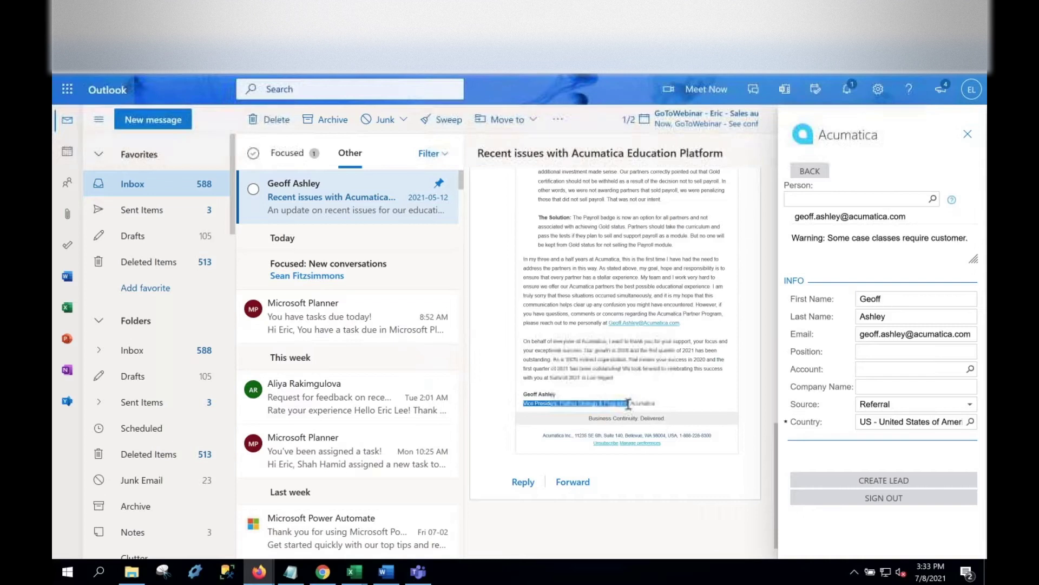
left_click(861, 352)
key("ctrl+v")
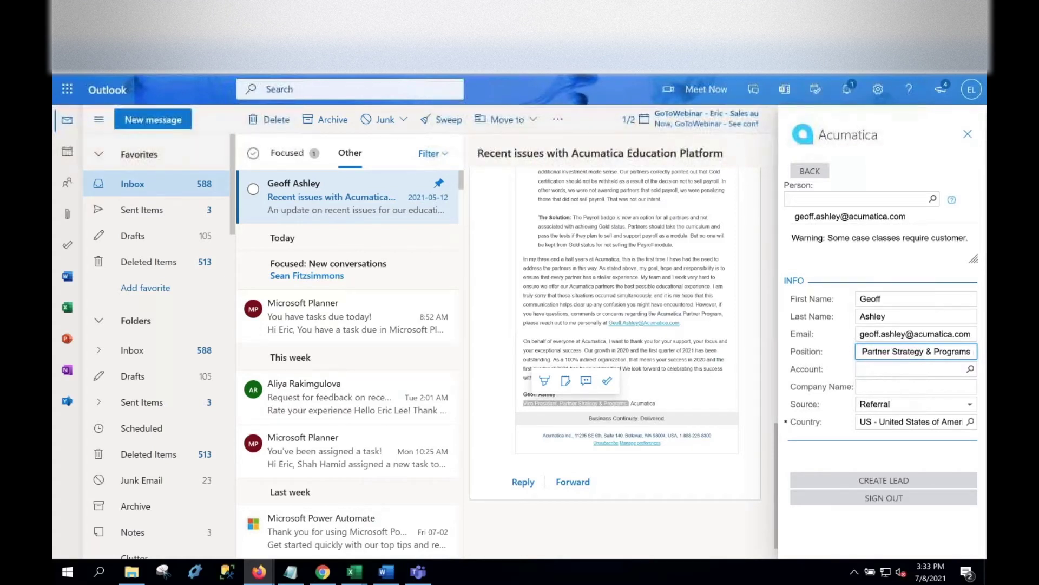
Set the lead's account to ABC Holdings Inc (ABCHOLDING) and create the lead.
left_click(971, 370)
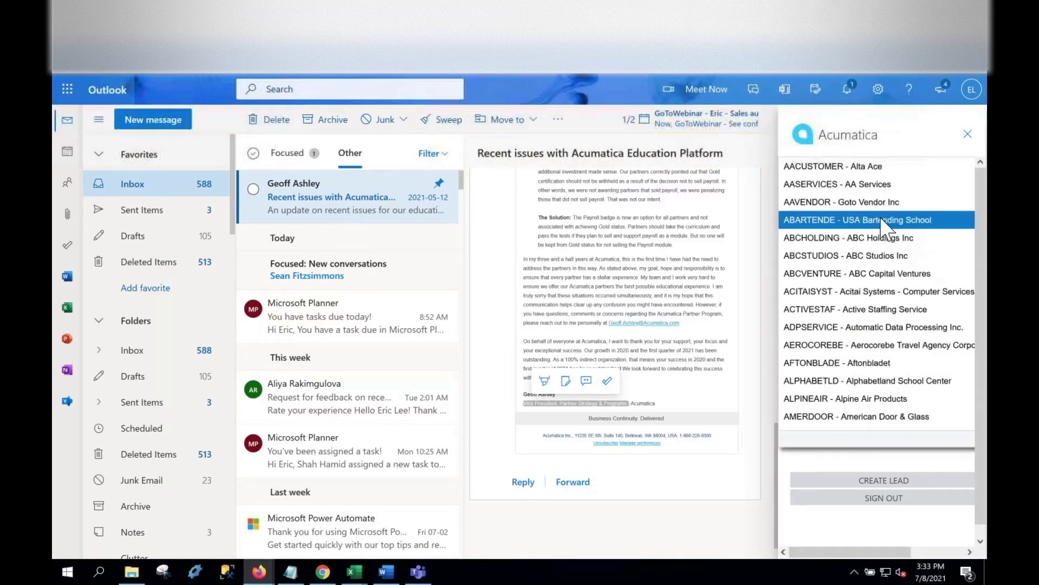
left_click(849, 238)
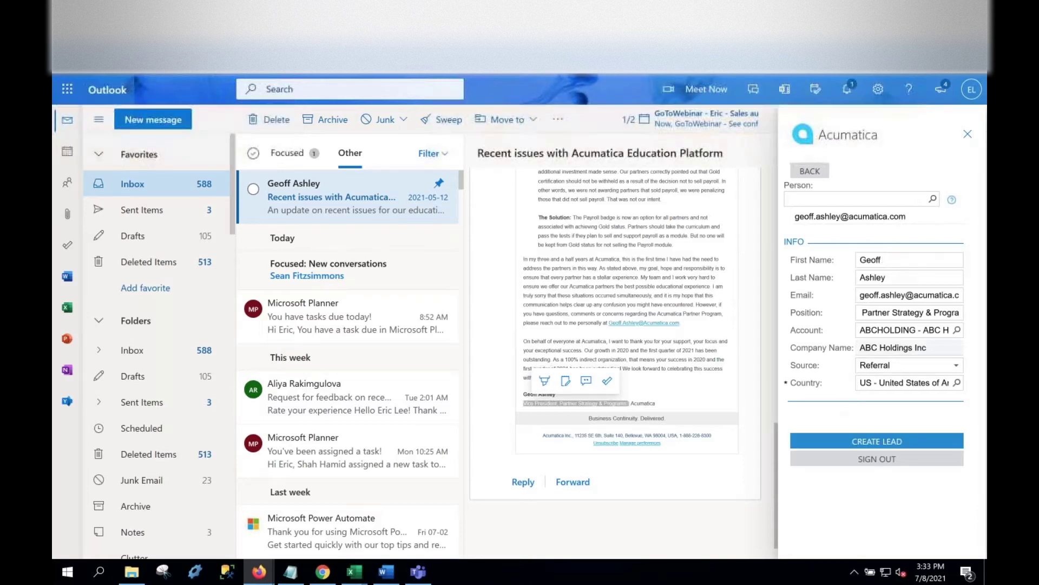
left_click(861, 442)
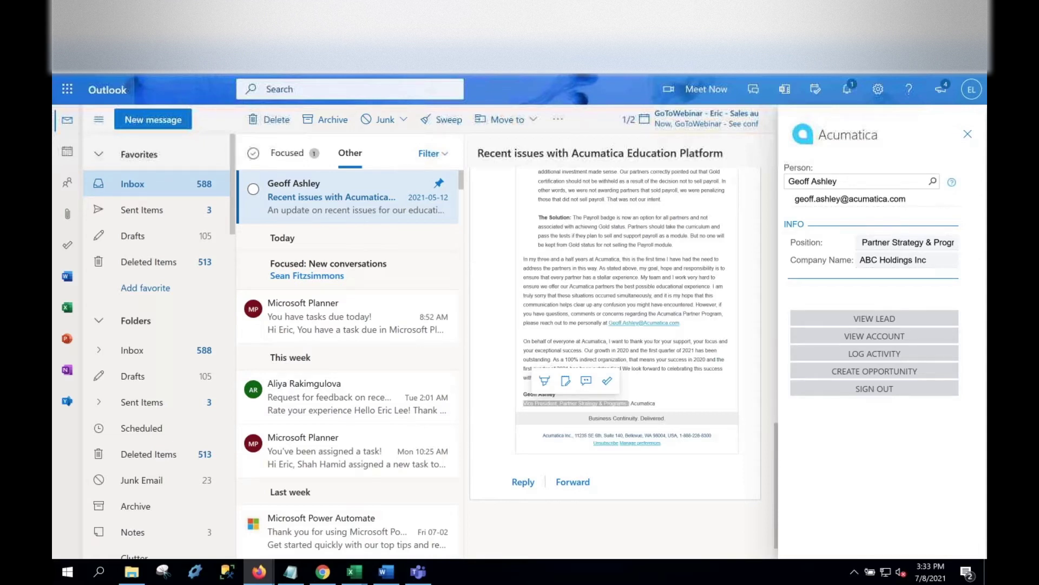
Finish creating the lead and open the activity form for logging this email.
left_click(913, 323)
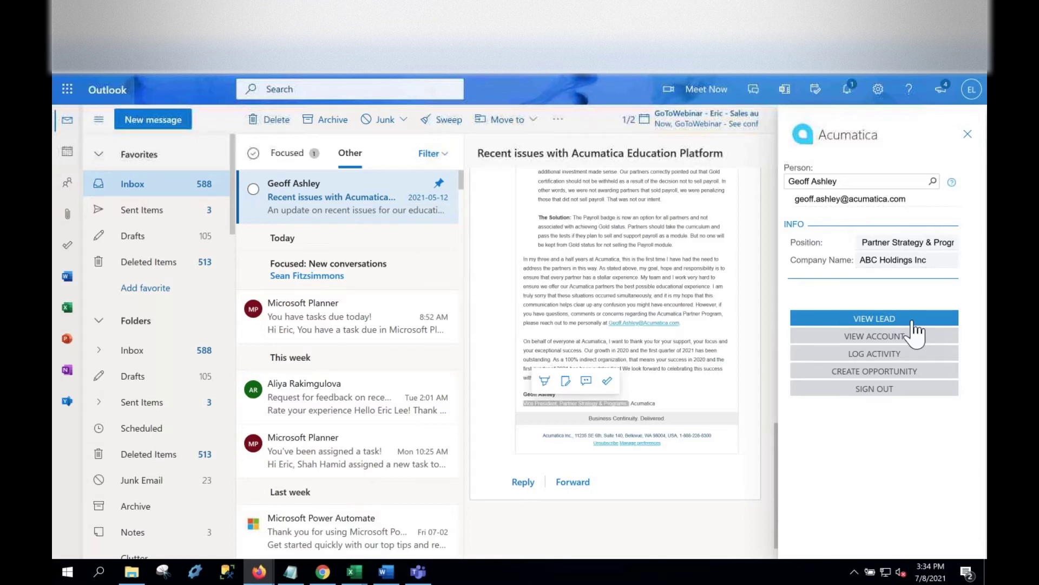
left_click(873, 357)
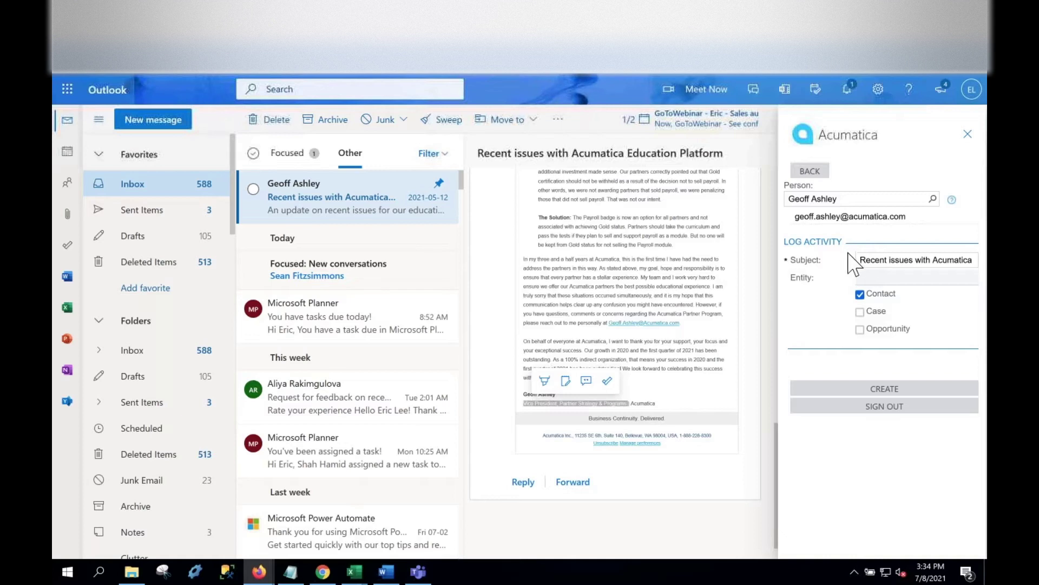
Save the email activity with its prefilled subject linked to the contact, then open the lead record.
left_click(870, 388)
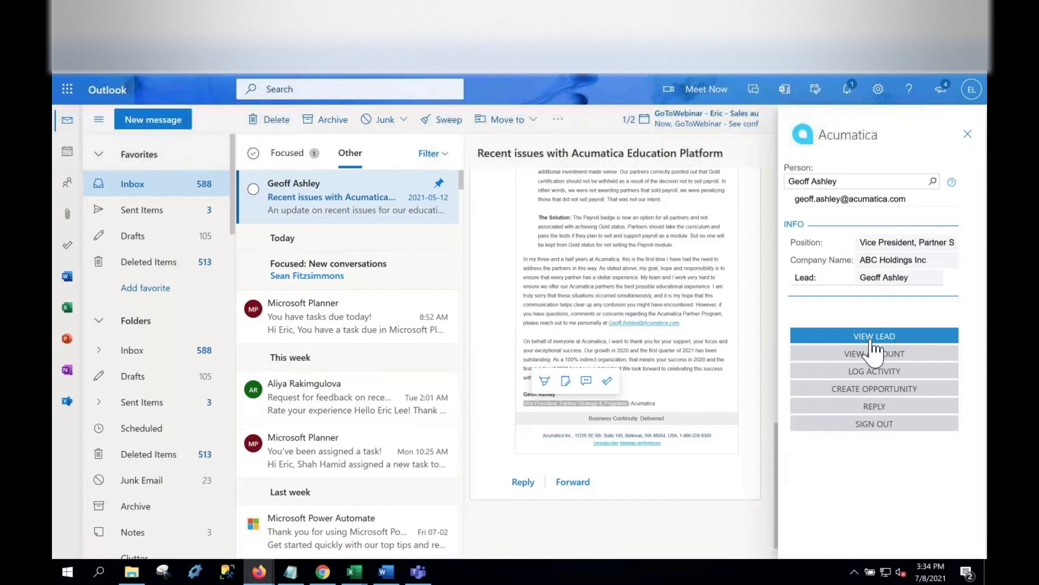
left_click(872, 340)
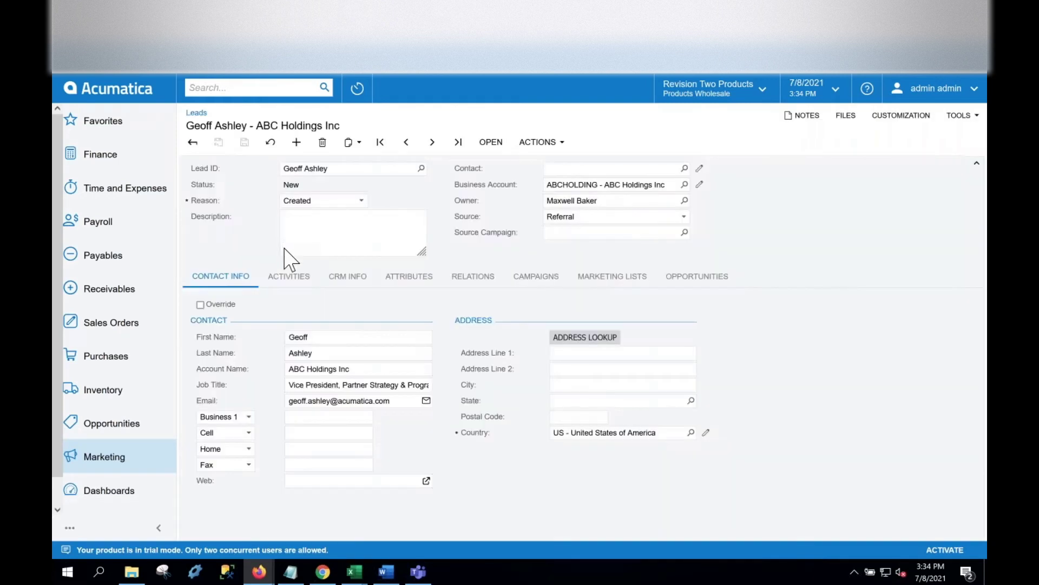
Show the lead's Activities tab and scroll through the Completed email activity's body.
left_click(300, 279)
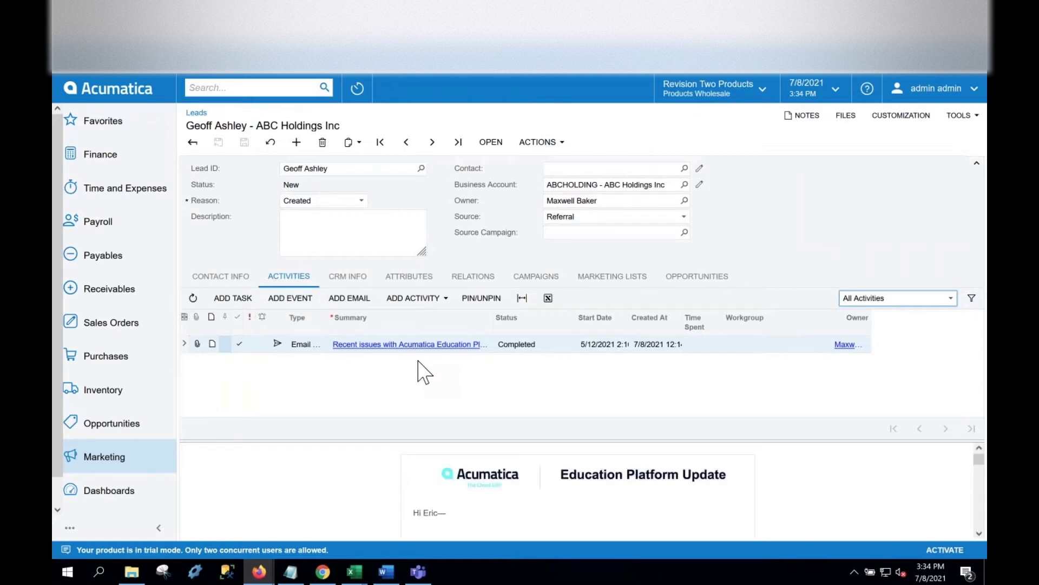
scroll(473, 480, "down", 1)
scroll(474, 479, "down", 8)
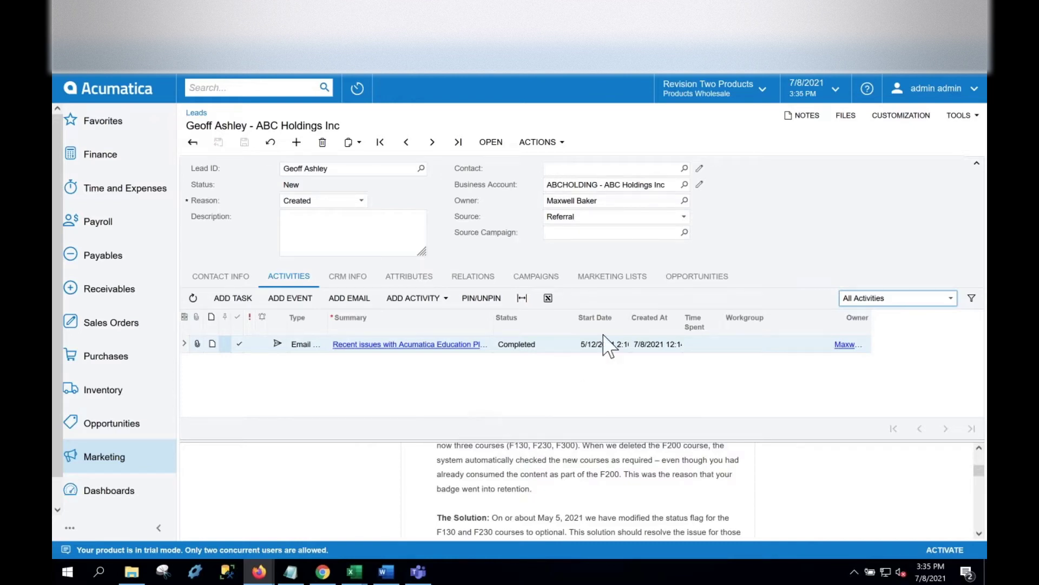
left_click(564, 148)
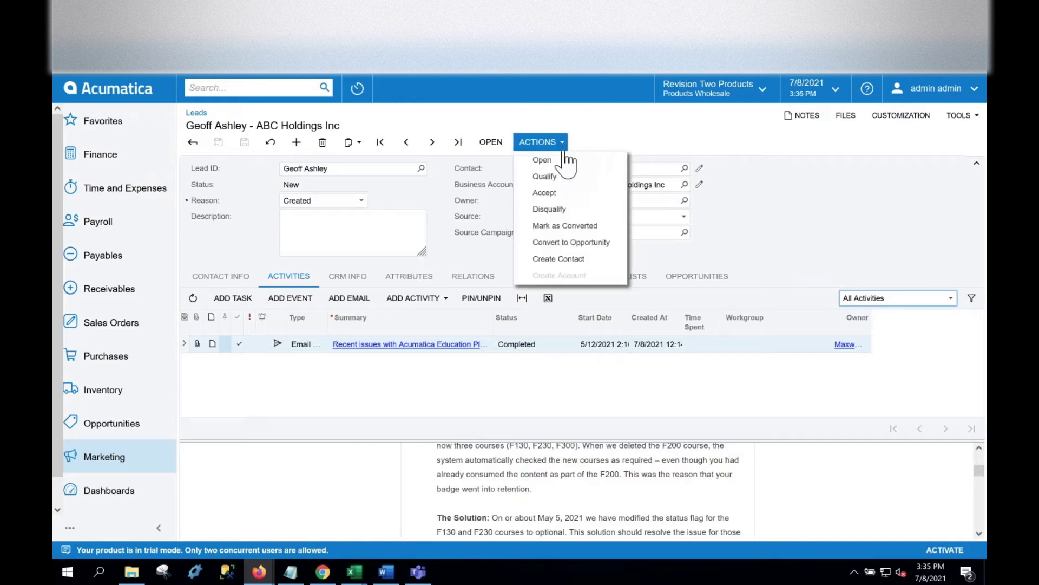
Create a contact from the lead at ABC Holdings Inc with class LEADBUS.
left_click(549, 261)
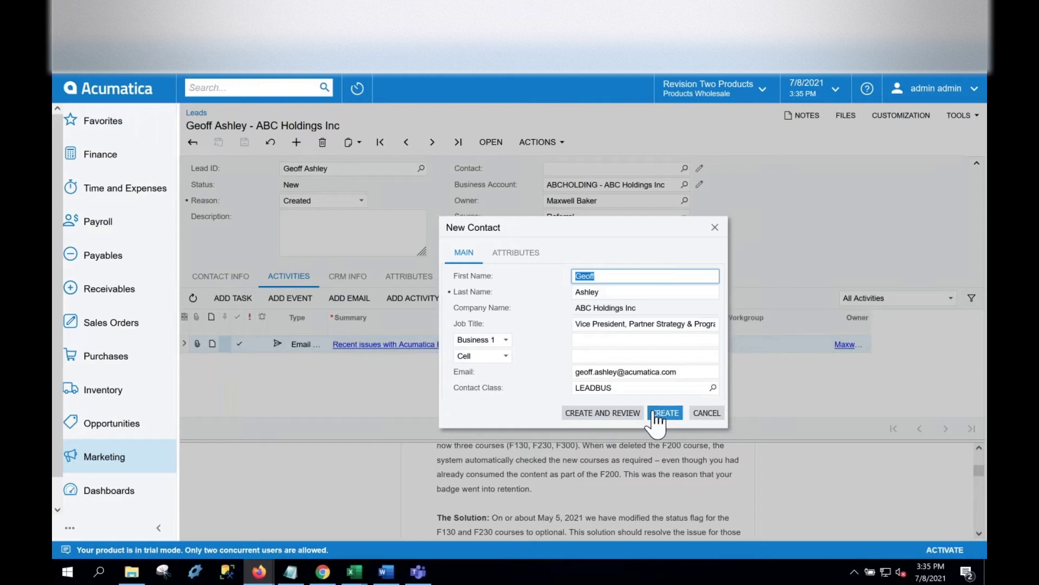
left_click(656, 415)
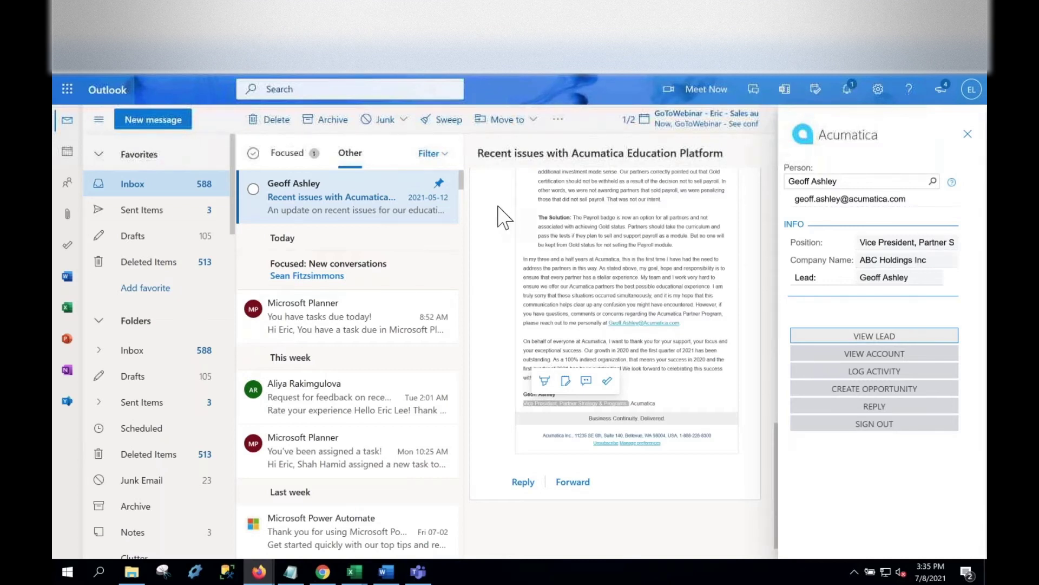
Switch to the Microsoft Planner email and back to the Acumatica Education Platform email, then reopen the add-in.
left_click(351, 236)
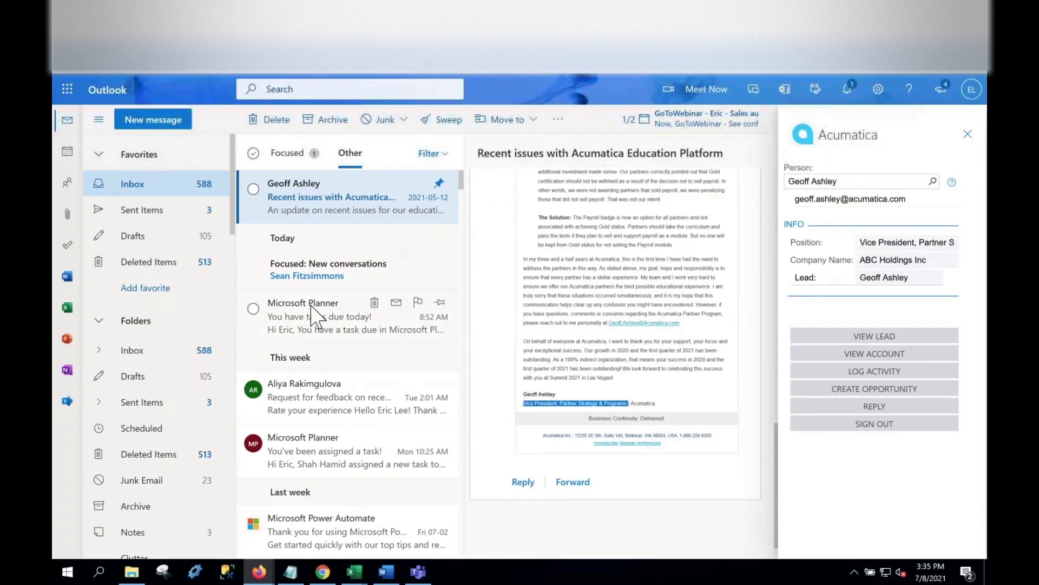
left_click(320, 317)
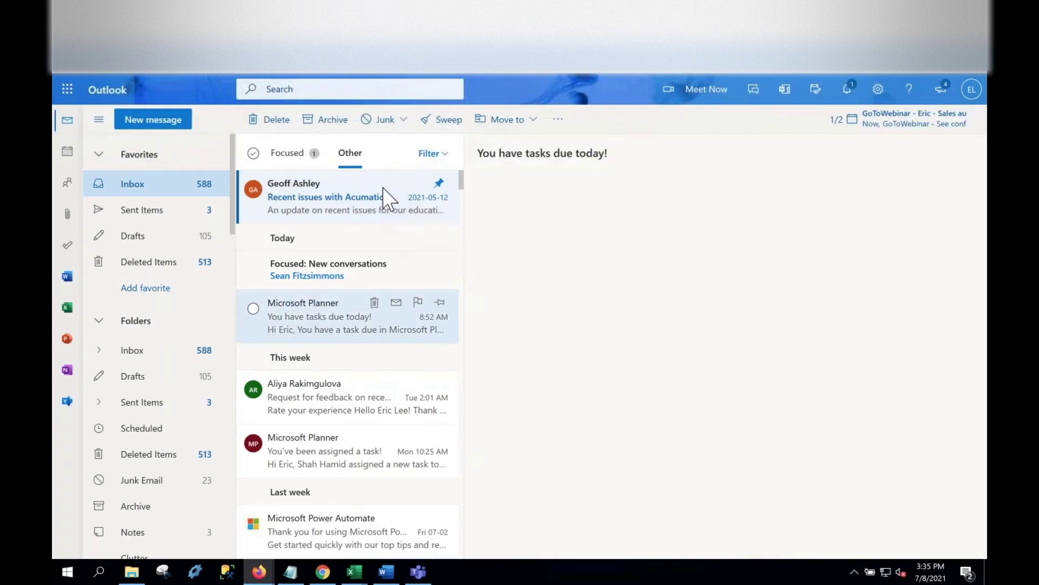
left_click(359, 209)
left_click(833, 189)
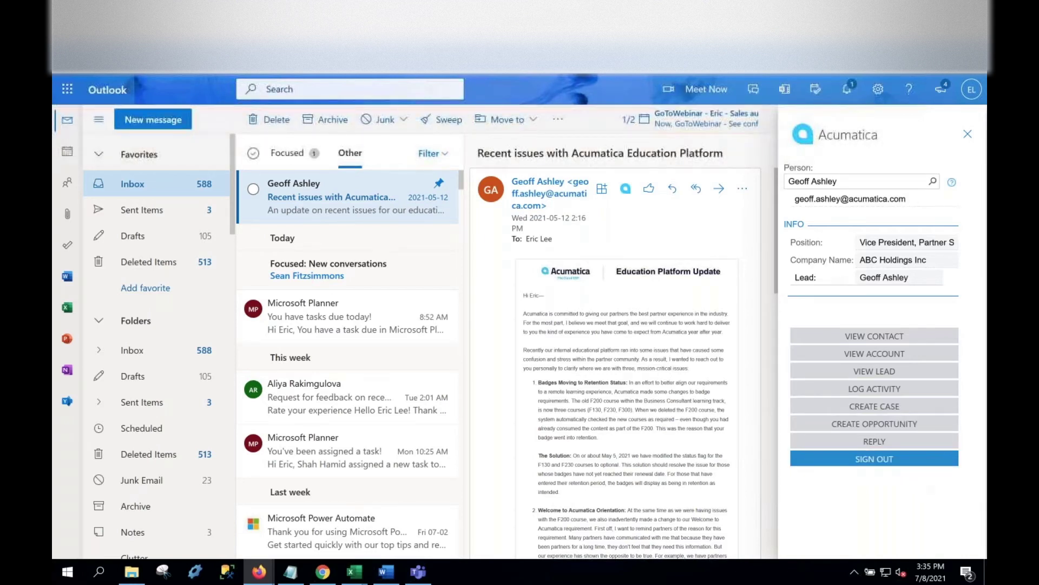
Start a new opportunity and replace its subject with 'Transit opportunity'.
left_click(877, 424)
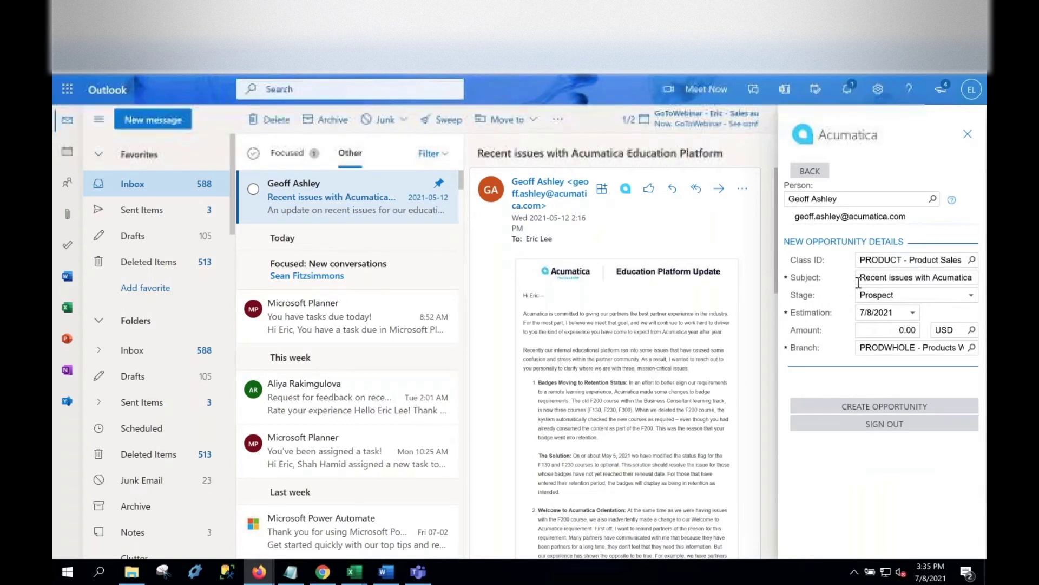
left_click_drag(862, 279, 977, 279)
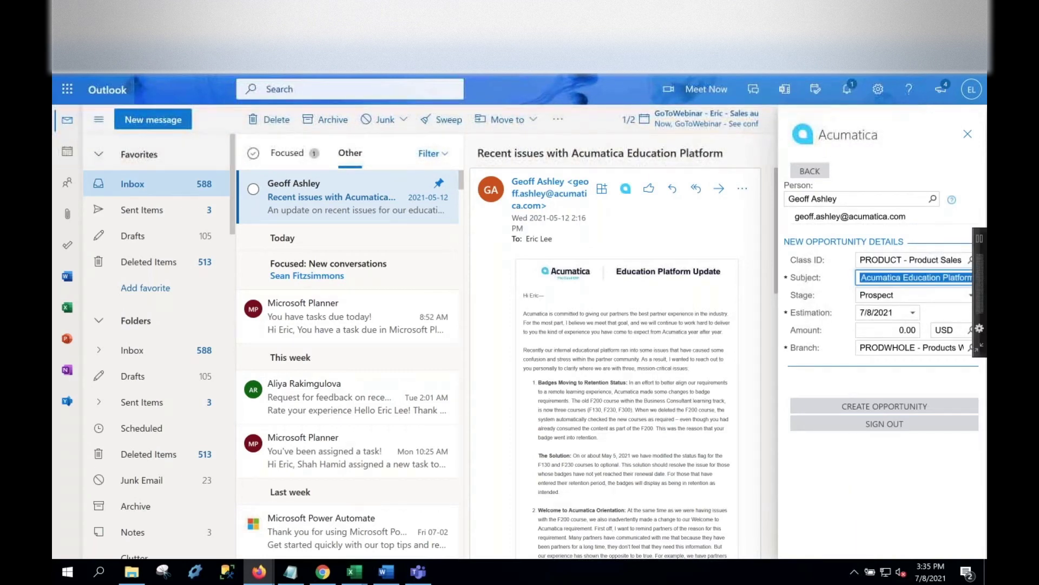
type("Transit")
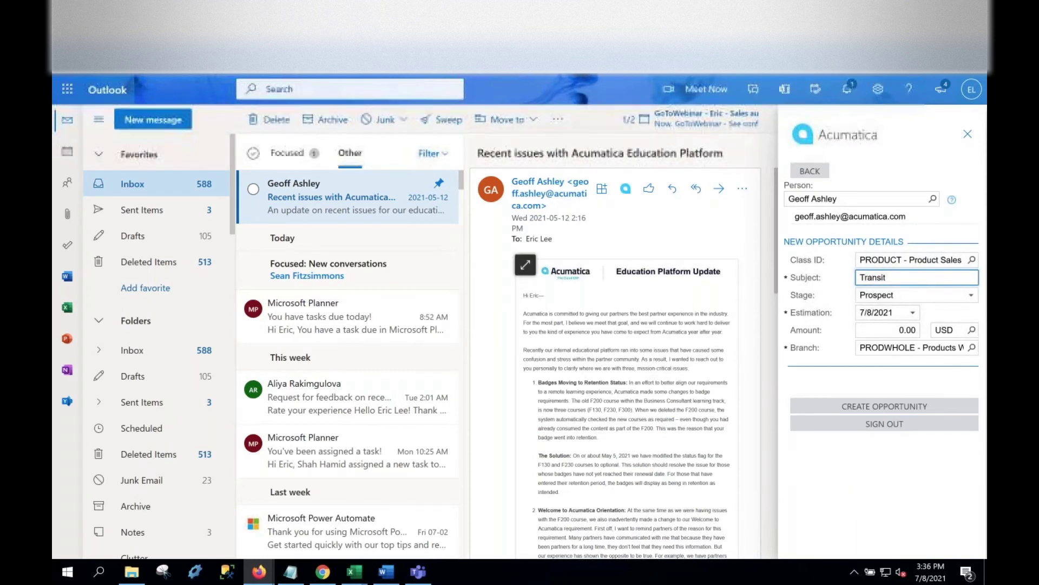
type(" opo")
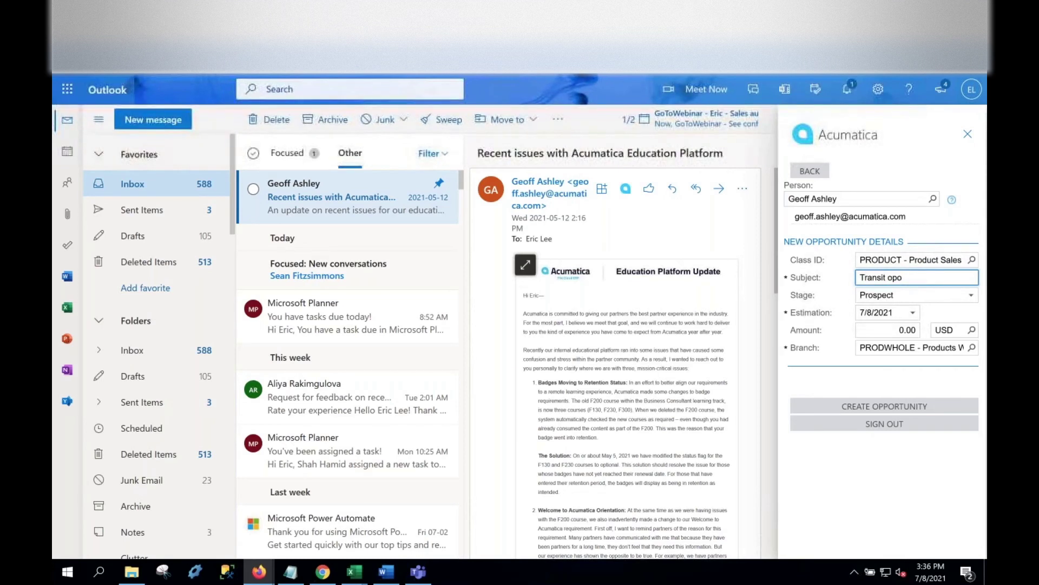
key("BackSpace")
type("portuity")
Set the opportunity's estimation date to 7/30/2021 and amount to 1,000,000.00.
left_click(912, 312)
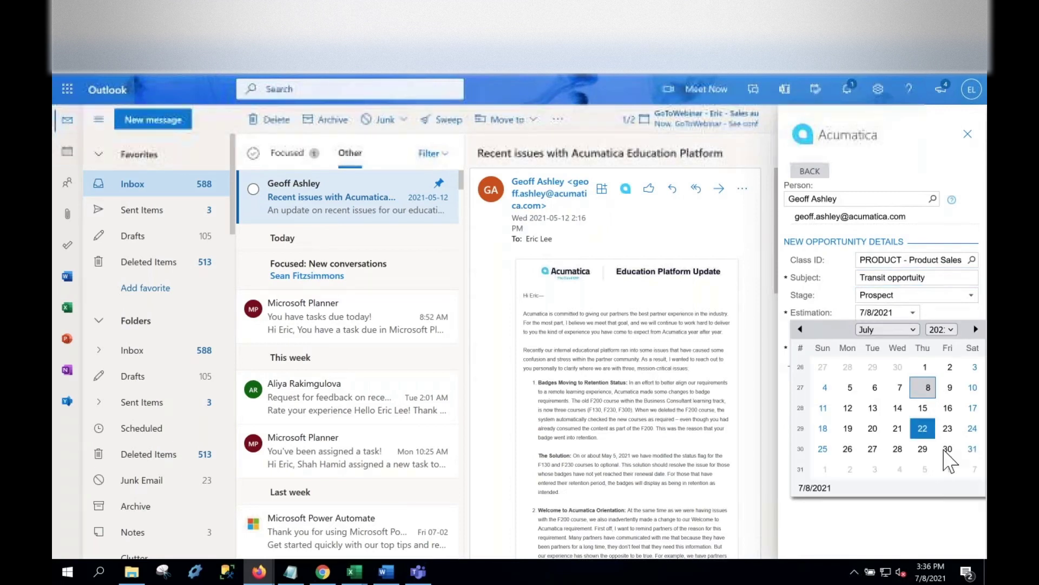
left_click(948, 449)
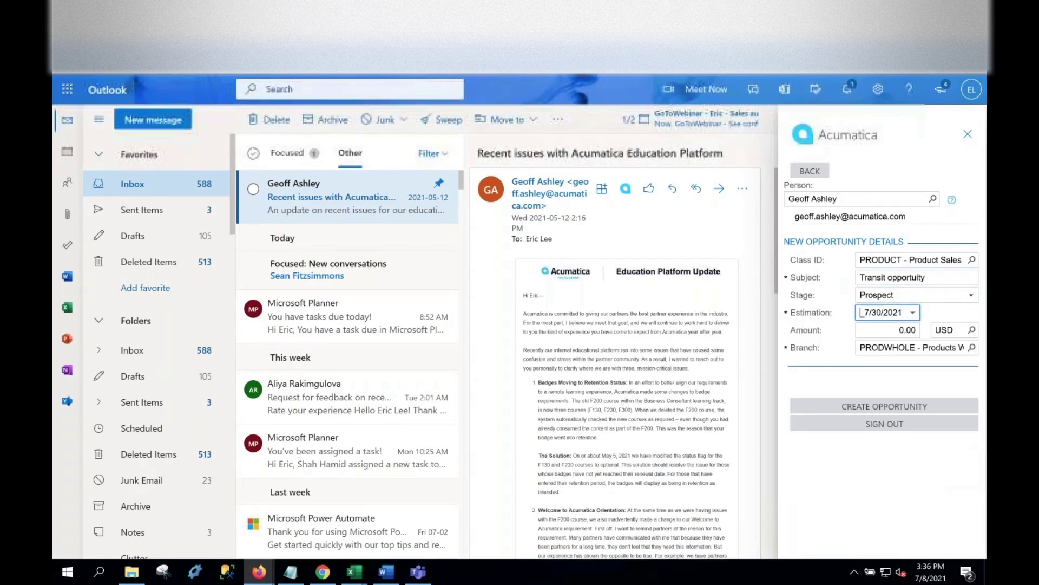
left_click(898, 334)
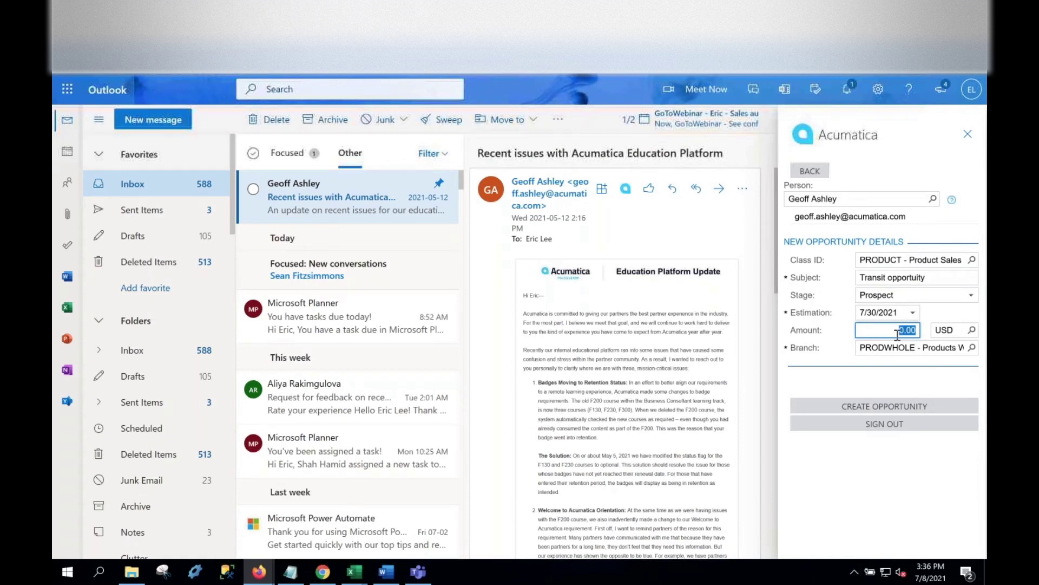
type("100")
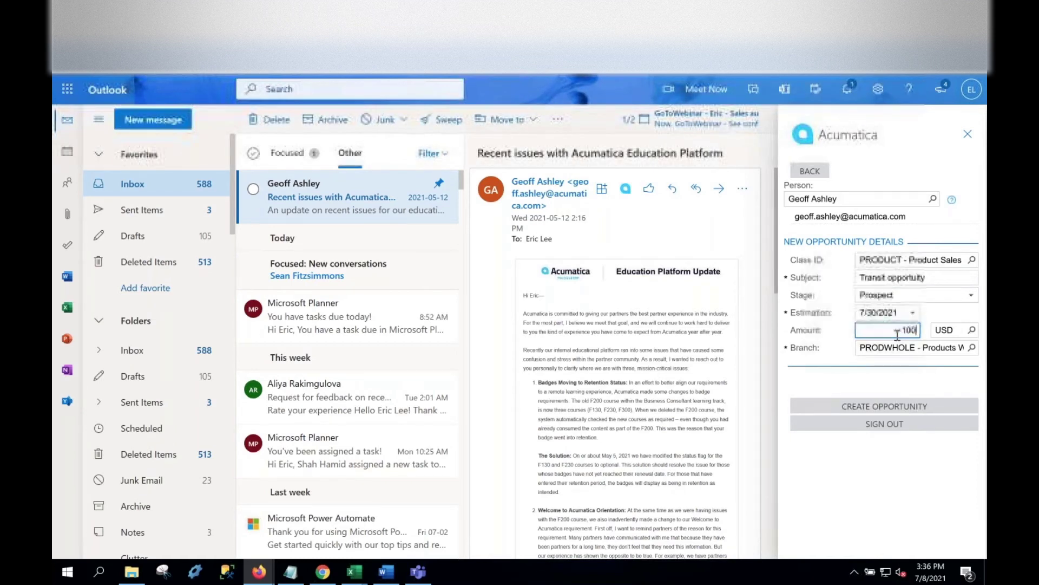
type("0000")
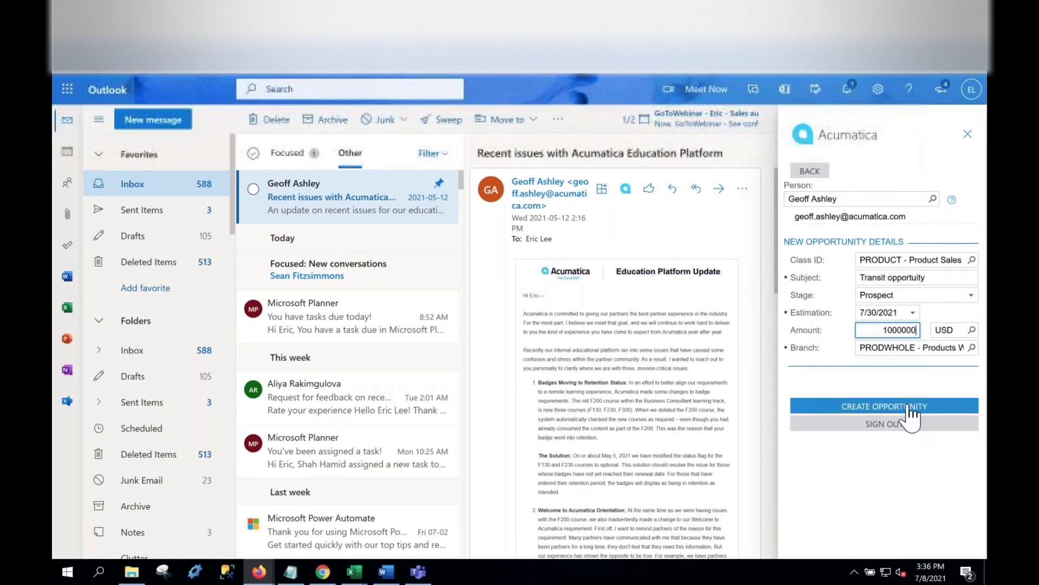
left_click(885, 407)
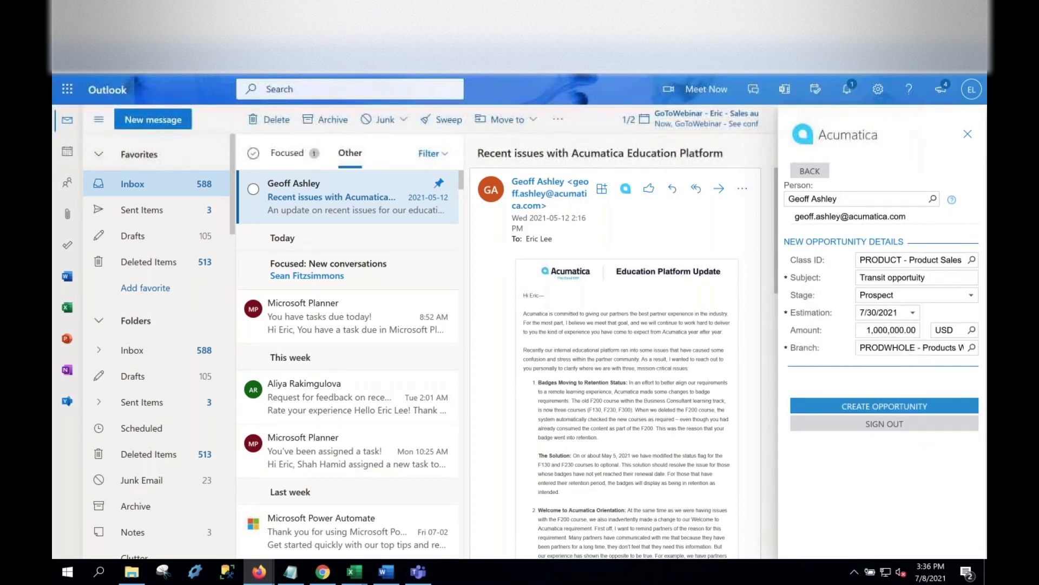
Create opportunity OP000396, view it in Acumatica, then start a new support case.
left_click(914, 407)
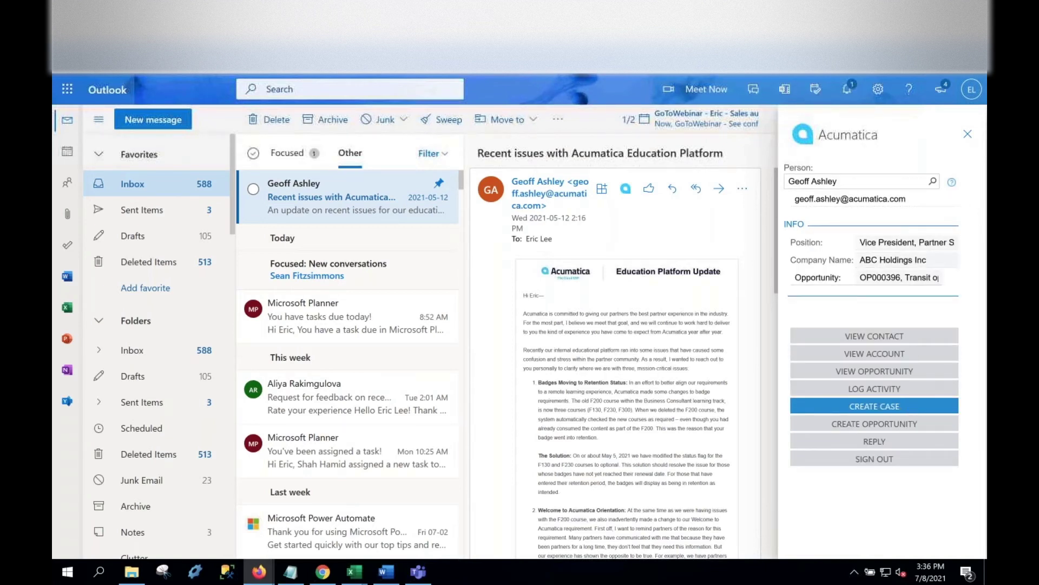
left_click(899, 373)
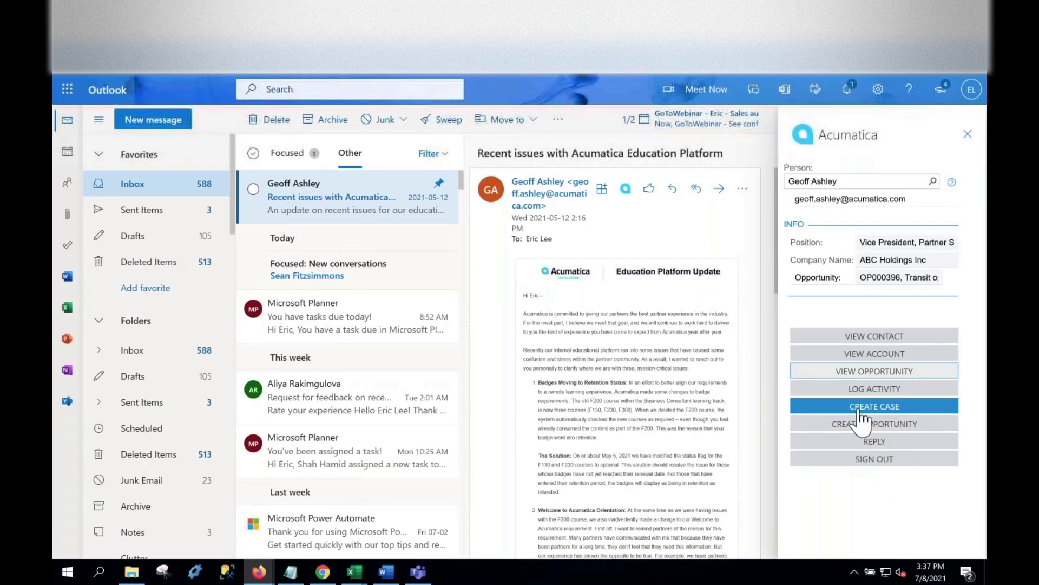
left_click(859, 407)
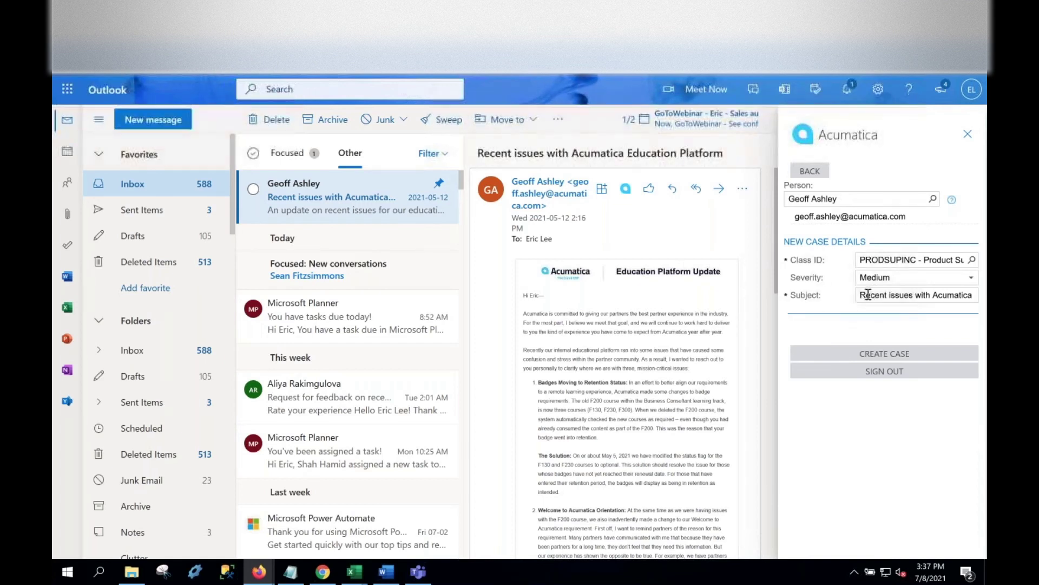
Title the case 'Computer won't turn on', set severity High, and create it.
left_click_drag(863, 295, 985, 297)
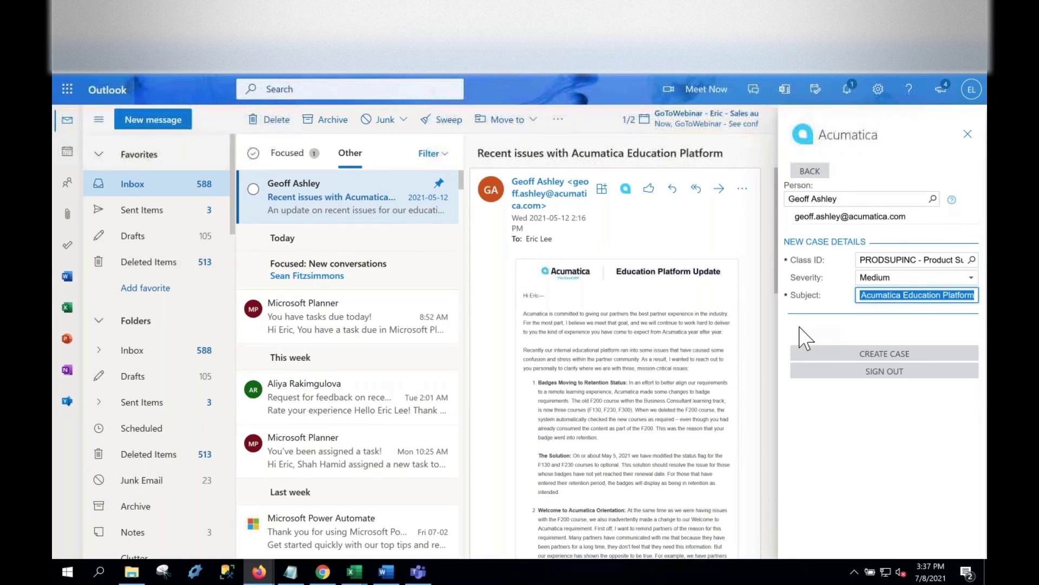
type("Computer won't turn on")
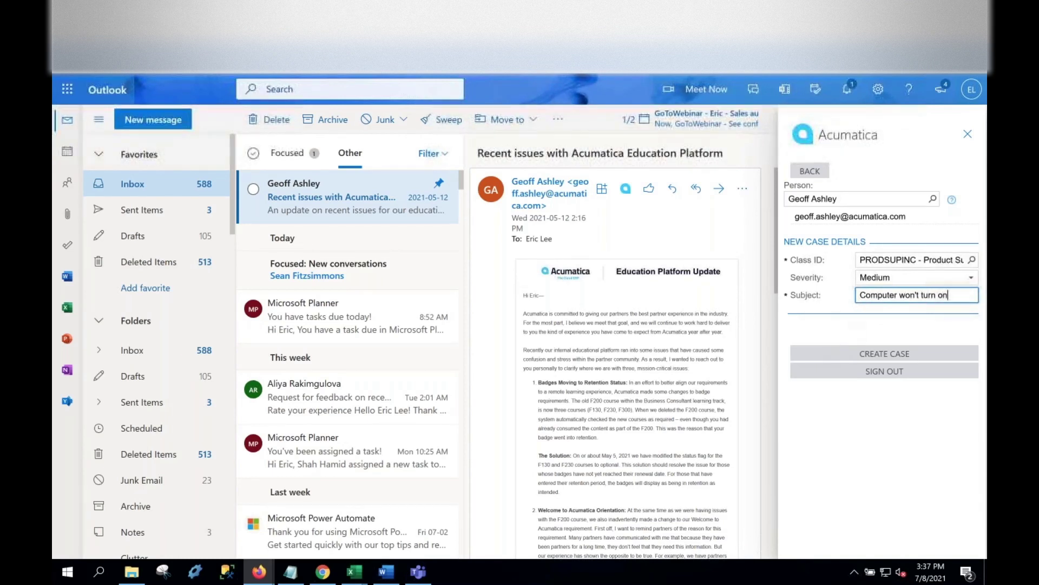
left_click(915, 278)
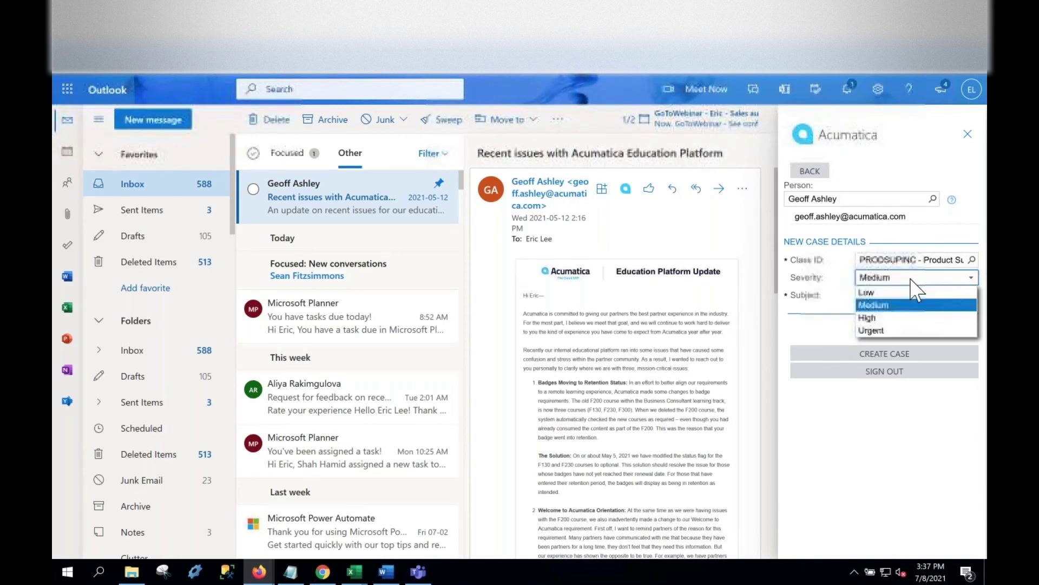
left_click(903, 324)
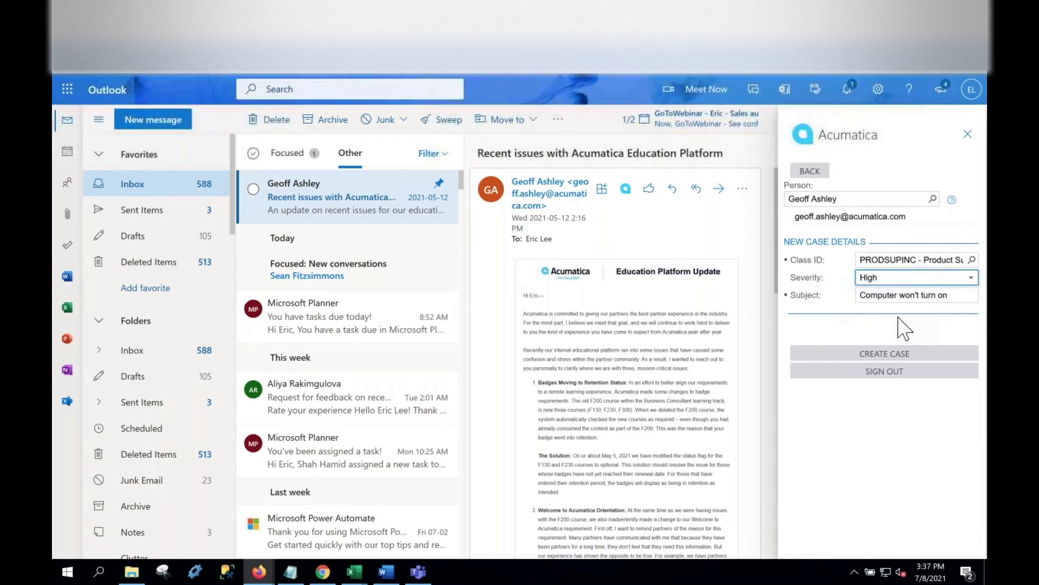
left_click(901, 354)
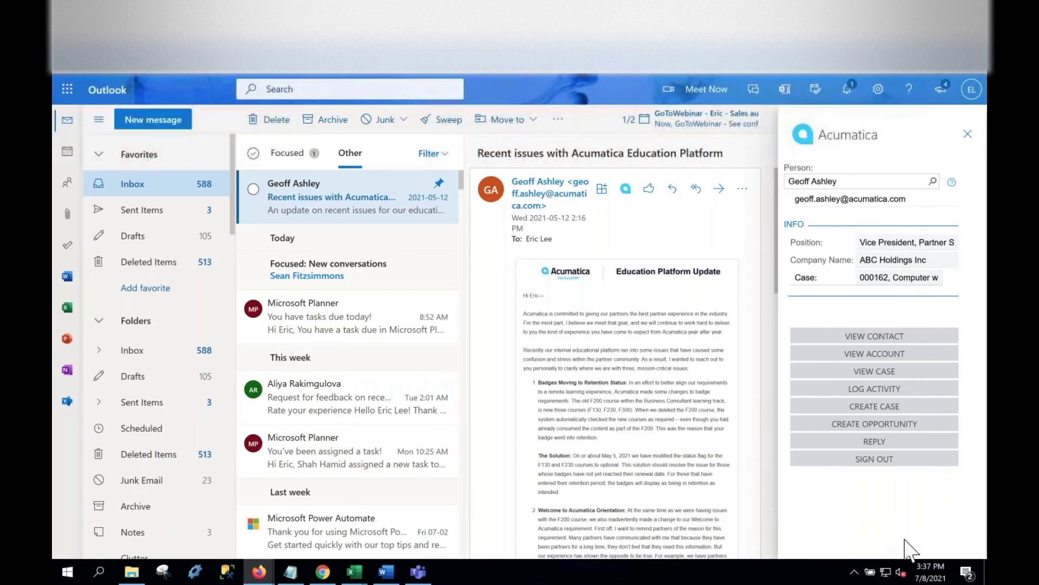
left_click(873, 374)
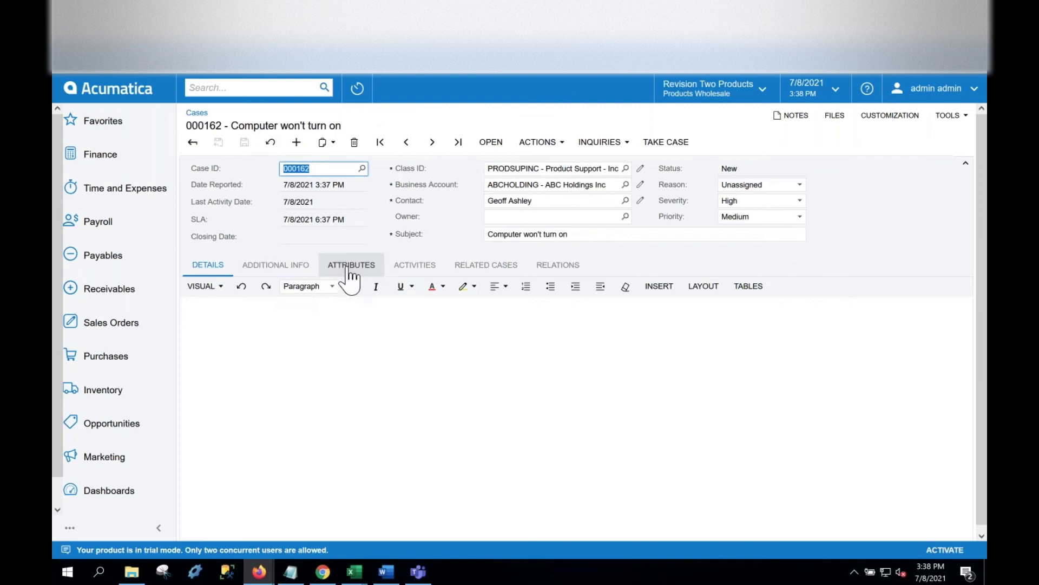
left_click(413, 269)
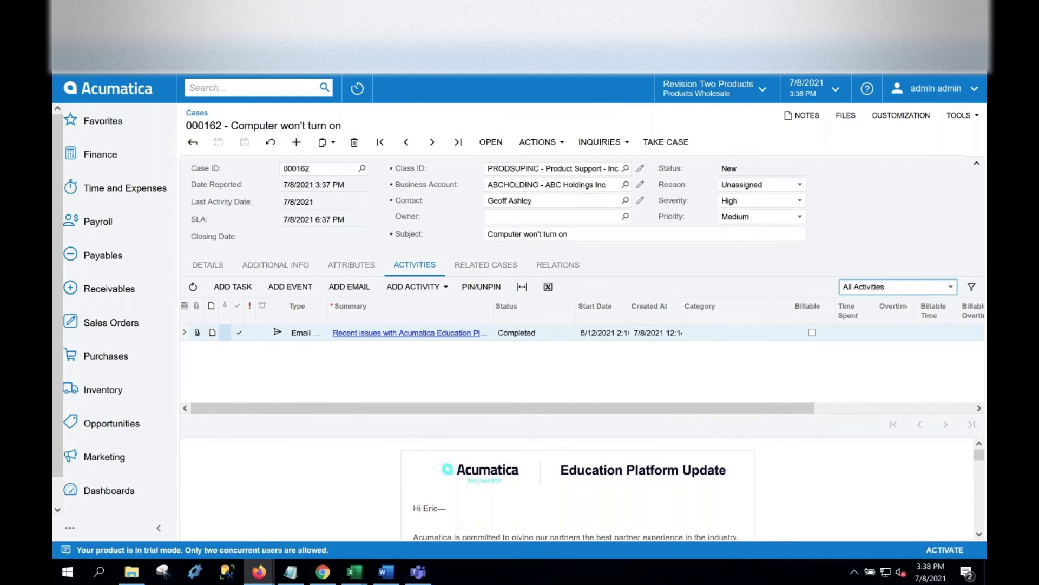
key("ctrl+shift+Tab")
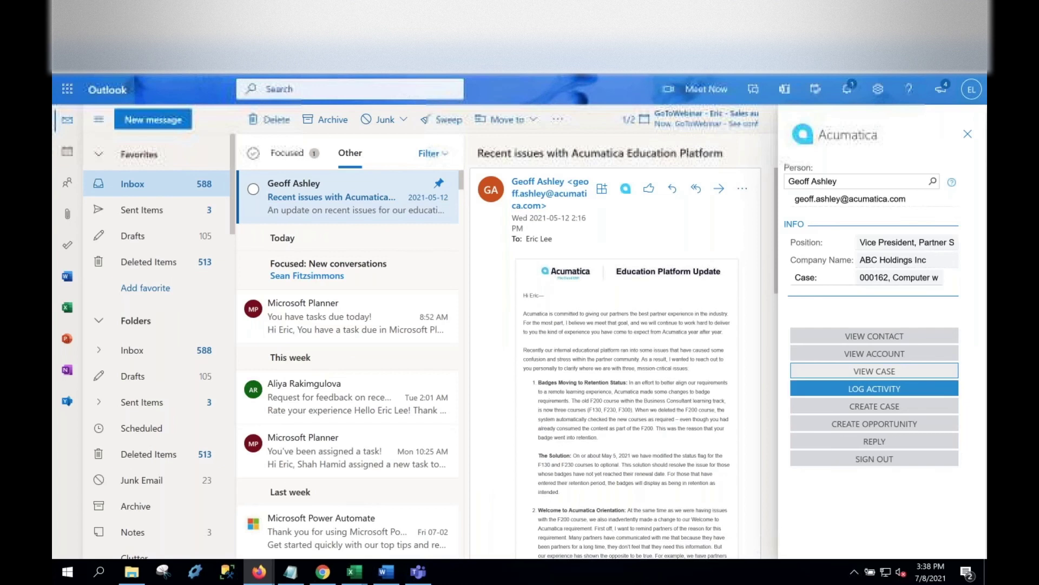
Open a reply Email Activity for case 000162, subject 'RE: Recent issues with Acumatica Education Platform'.
left_click(842, 439)
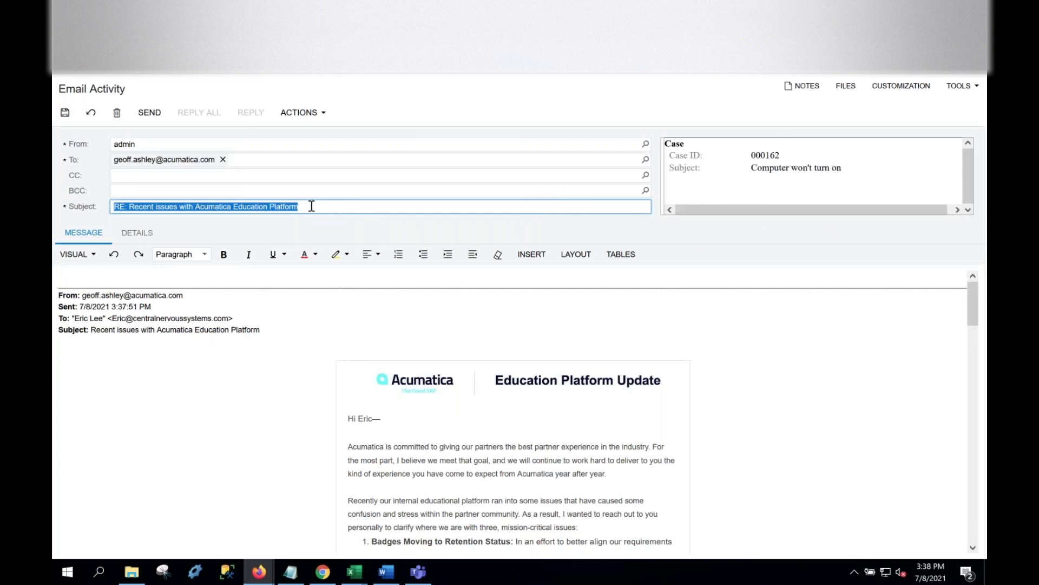
Send the reply titled 'Is the computer plugged in?' and refresh case 000162's activities list.
type("Is the compu")
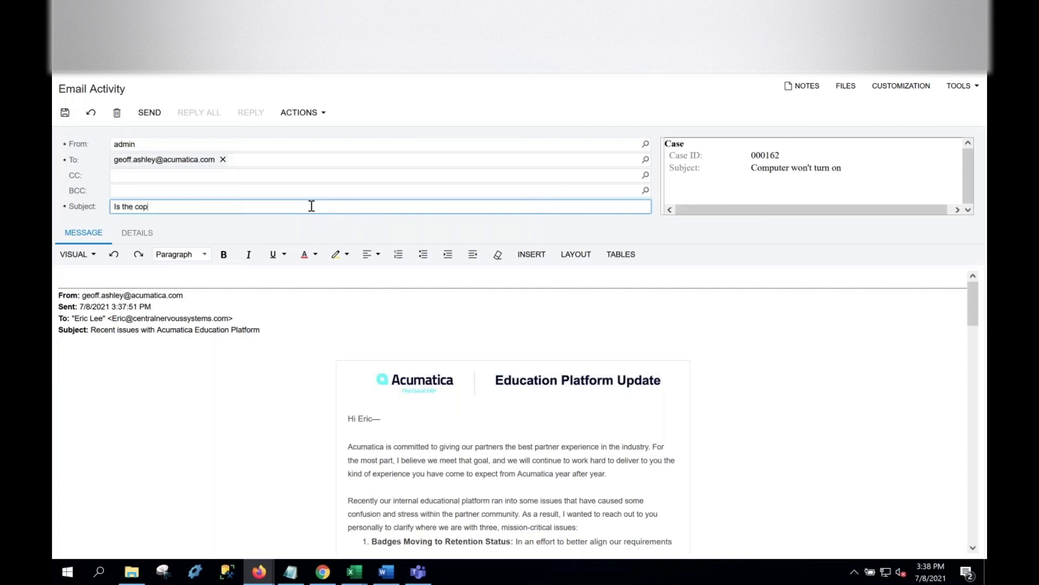
type("ter plugged in?")
left_click(152, 113)
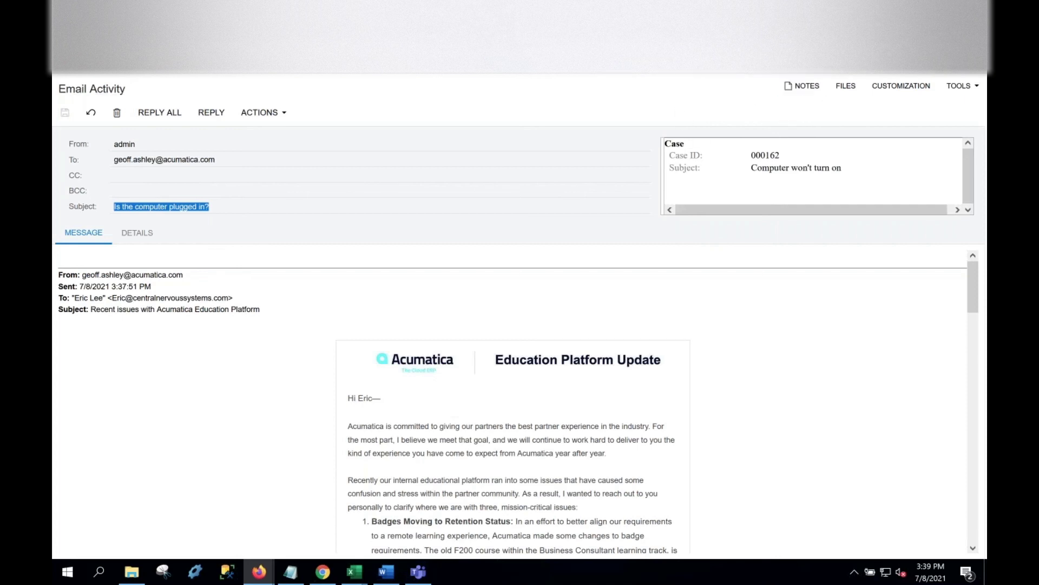
key("ctrl+w")
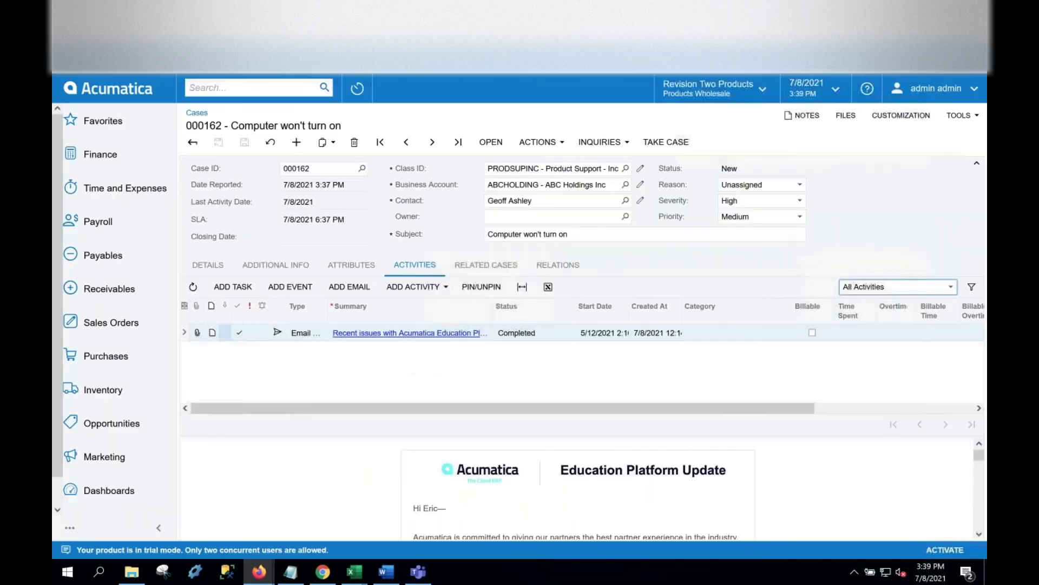
left_click(193, 290)
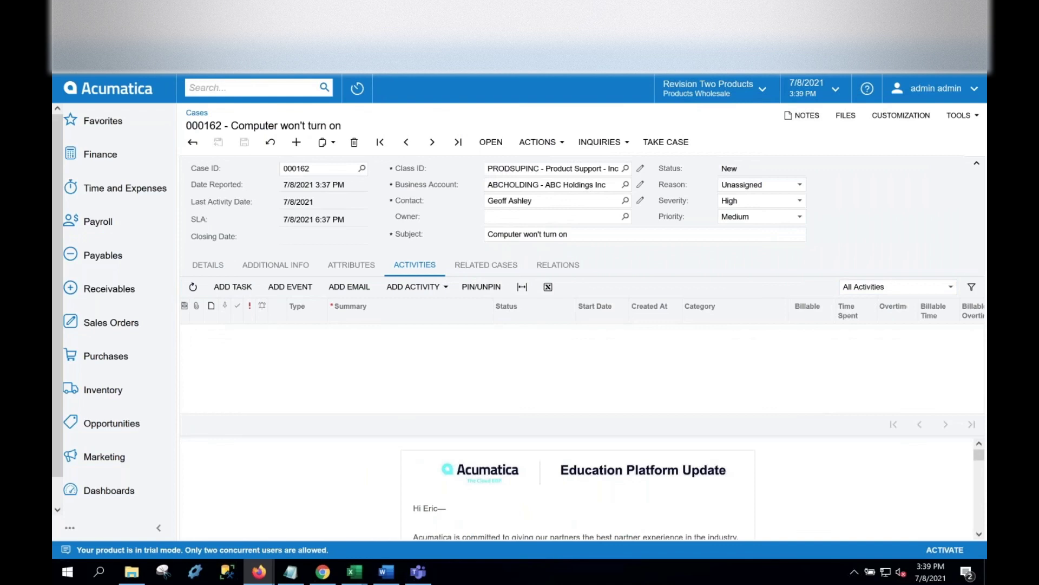